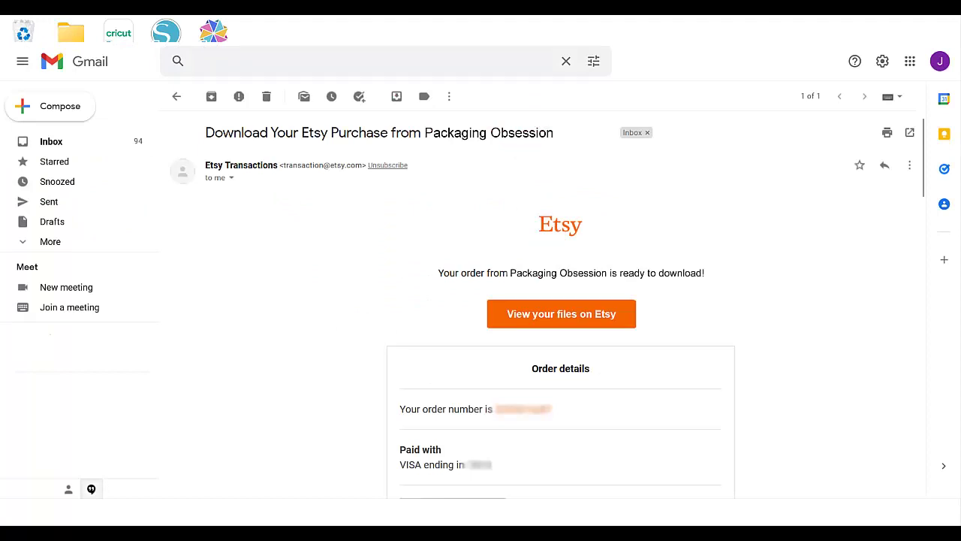
Leave the Etsy download e-mail and return to the desktop
{"action": "left_click", "coordinate": [106, 215]}
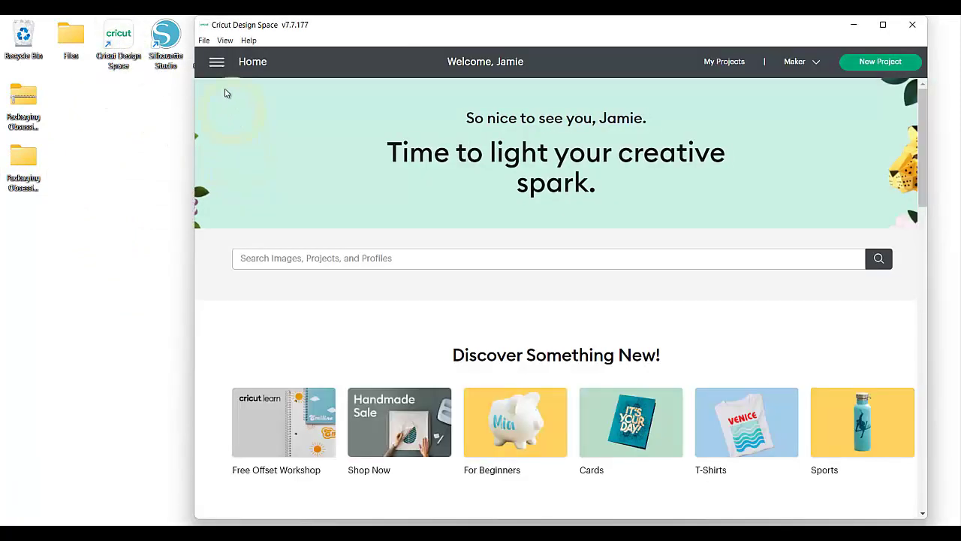
Open a blank Canvas from the main menu and begin an Upload Image
{"action": "left_click", "coordinate": [217, 64]}
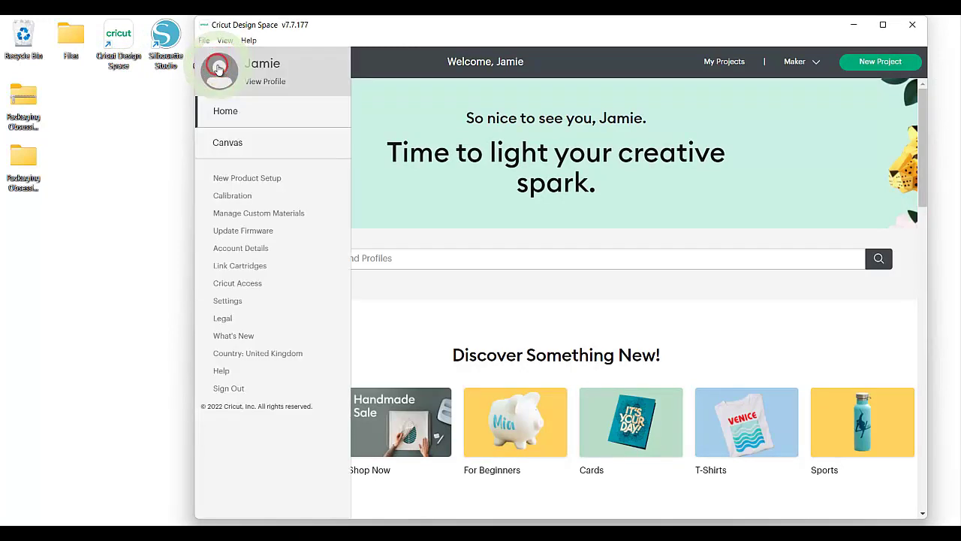
{"action": "left_click", "coordinate": [231, 142]}
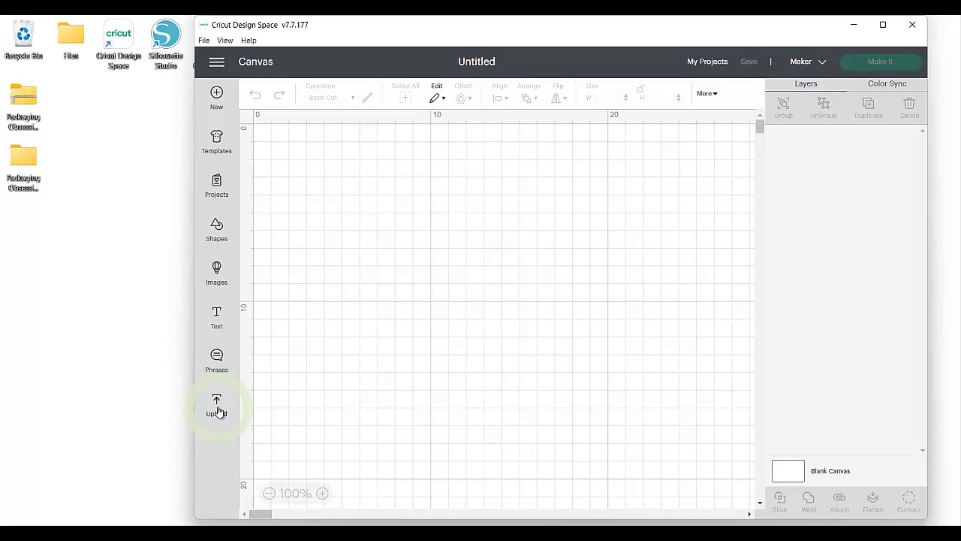
{"action": "left_click", "coordinate": [216, 410]}
{"action": "left_click", "coordinate": [305, 261]}
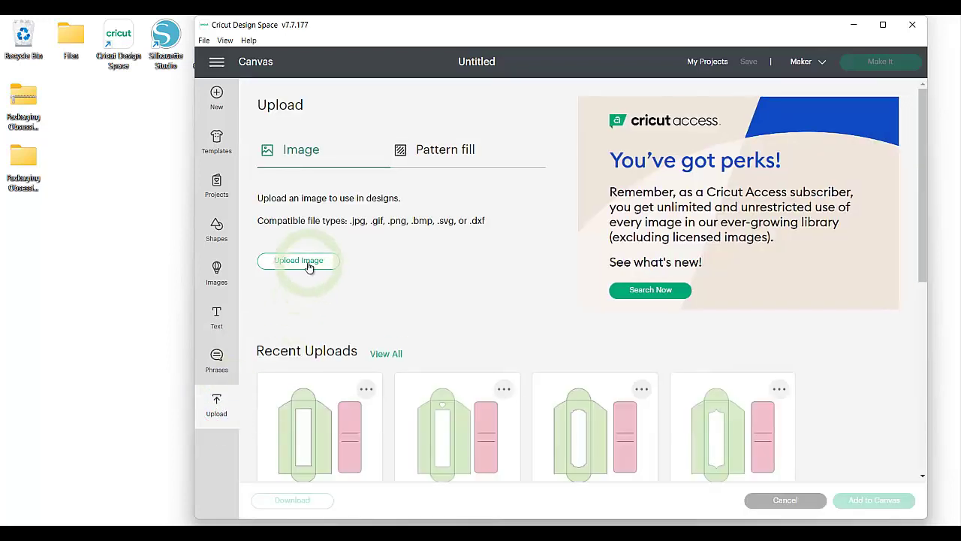
Browse to SVG Files > You have a scoring tool and open Bookmark Sleeve 6 (Embellished 2-Score)
{"action": "left_click", "coordinate": [579, 282]}
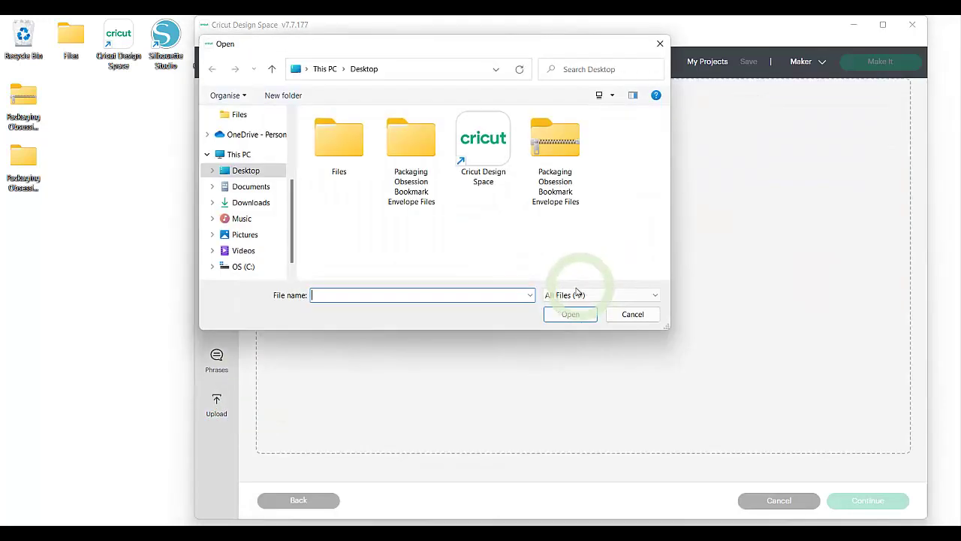
{"action": "left_click", "coordinate": [410, 149]}
{"action": "double_click", "coordinate": [410, 150]}
{"action": "left_click", "coordinate": [390, 145]}
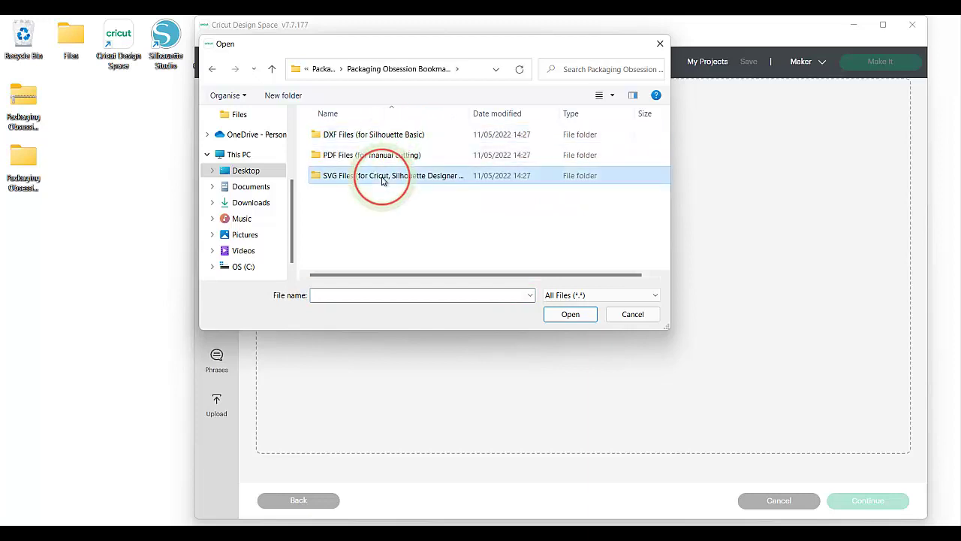
{"action": "double_click", "coordinate": [382, 178]}
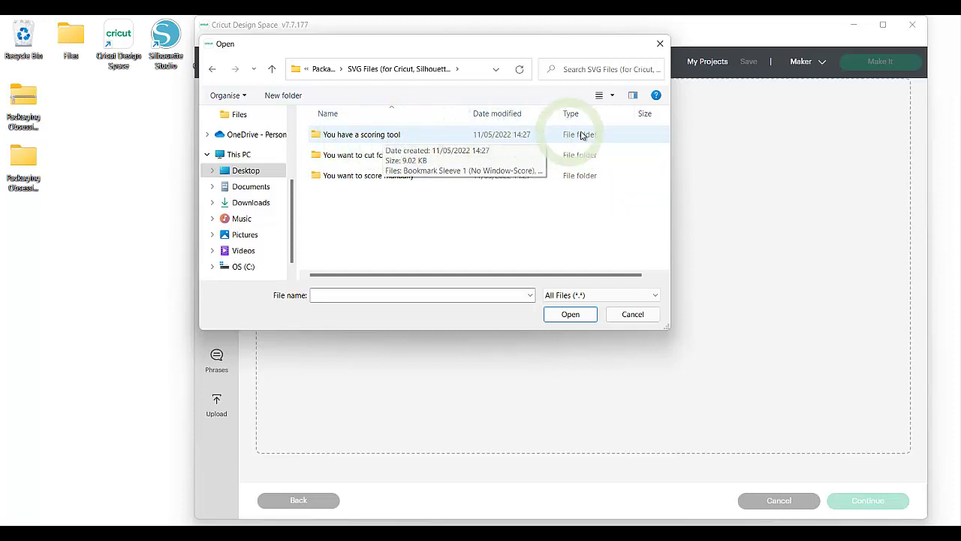
{"action": "double_click", "coordinate": [426, 139]}
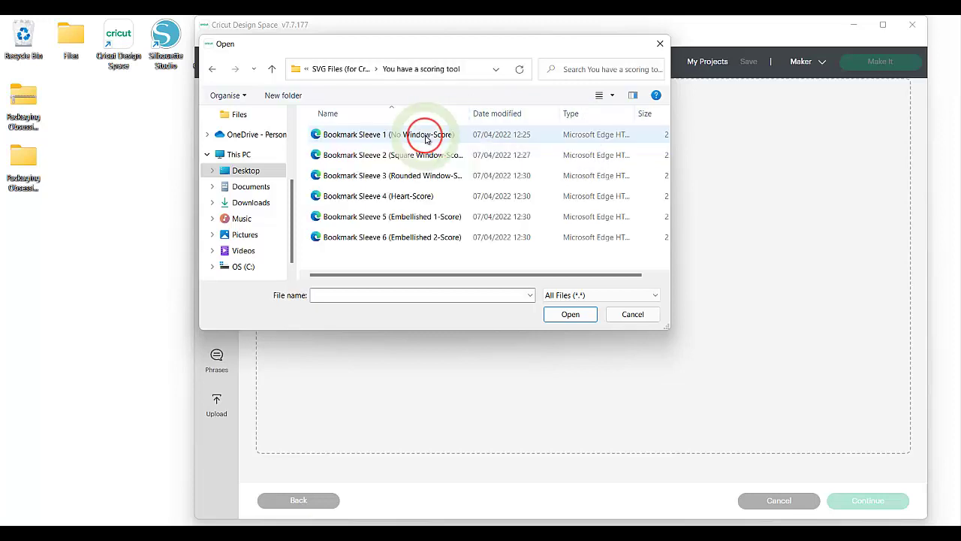
{"action": "left_click", "coordinate": [410, 240]}
{"action": "double_click", "coordinate": [410, 240]}
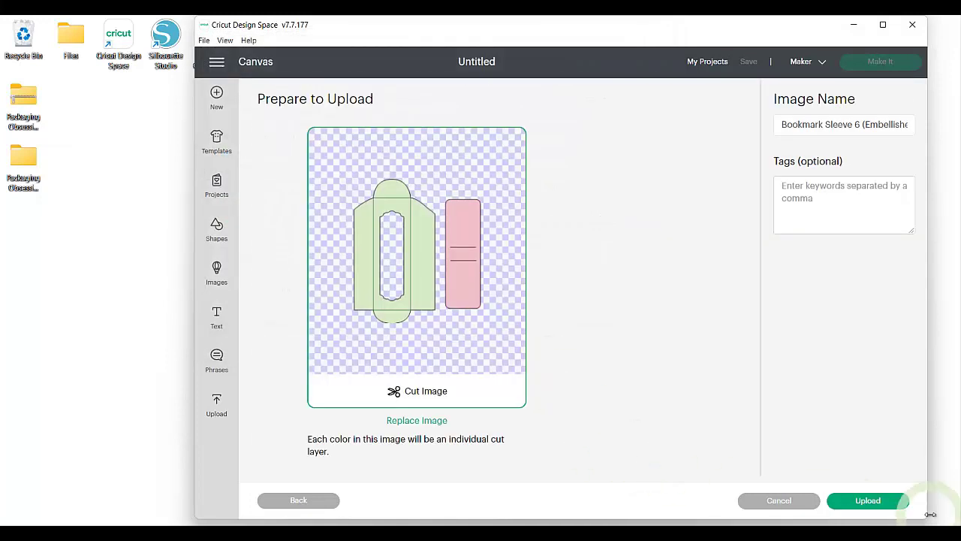
Upload Bookmark Sleeve 6, add it to the canvas, and ungroup it into separate layers
{"action": "left_click", "coordinate": [866, 503]}
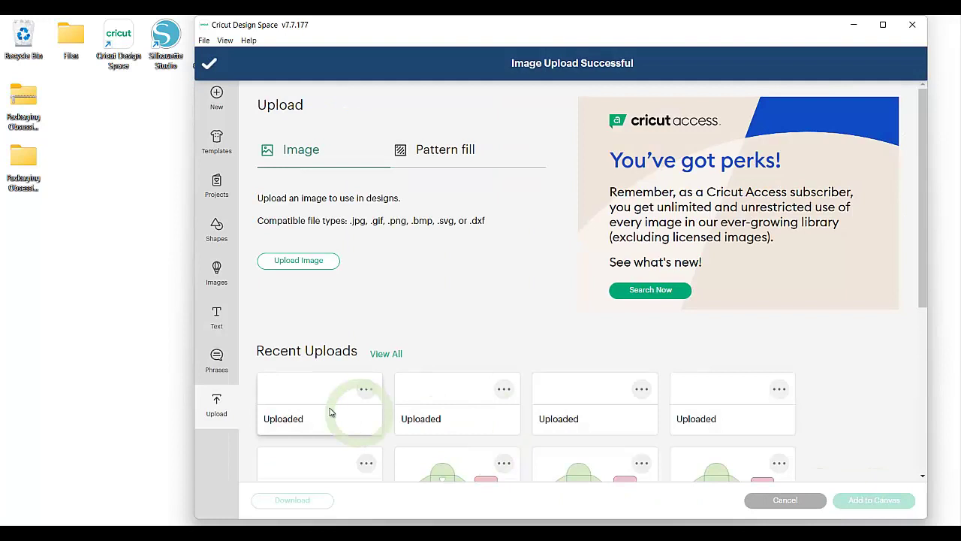
{"action": "left_click", "coordinate": [858, 503]}
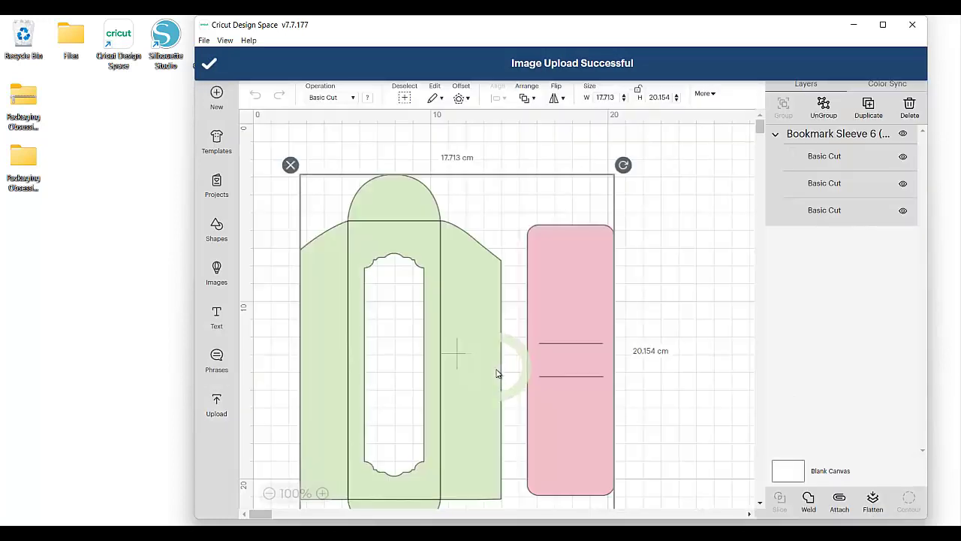
{"action": "left_click", "coordinate": [467, 347]}
{"action": "left_click", "coordinate": [682, 386]}
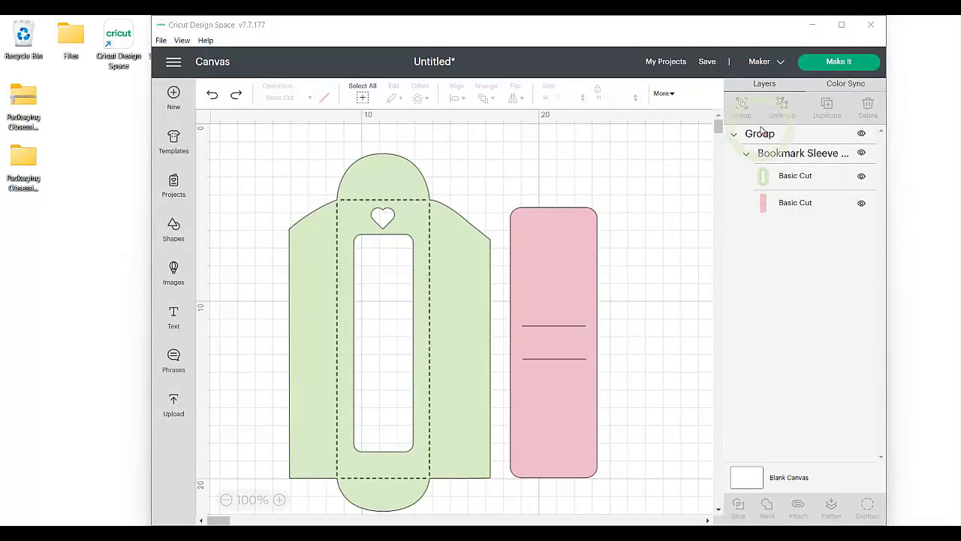
{"action": "right_click", "coordinate": [762, 133]}
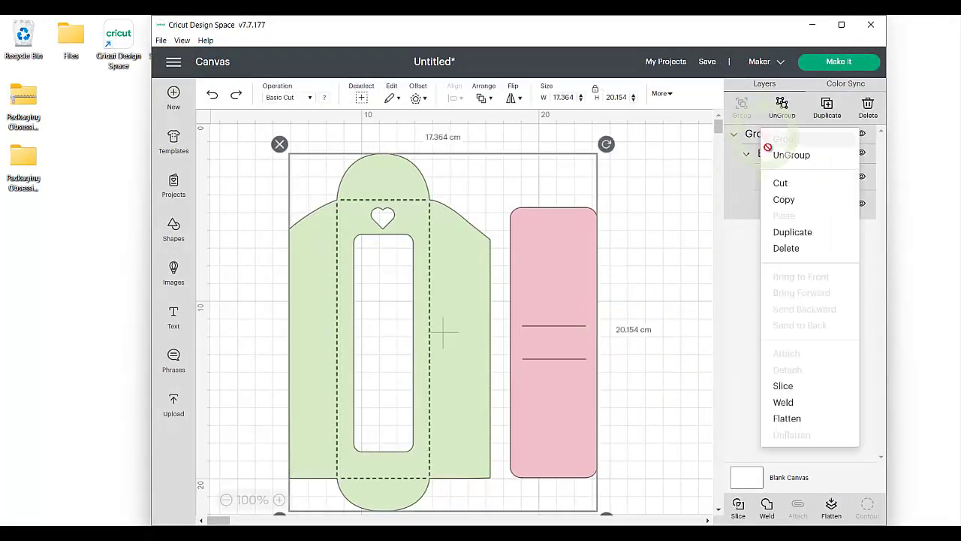
{"action": "left_click", "coordinate": [785, 157]}
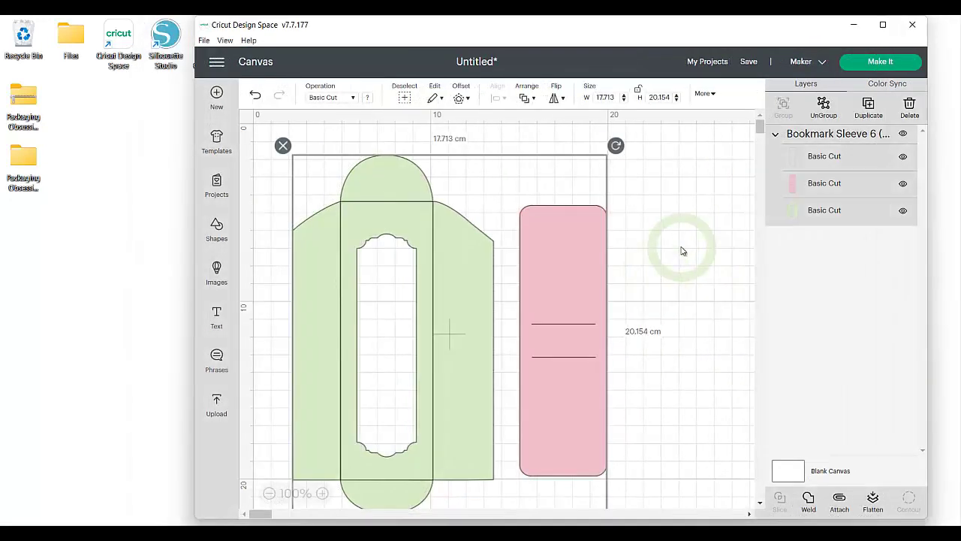
Select all three Basic Cut layers and attach them together
{"action": "left_click", "coordinate": [820, 156]}
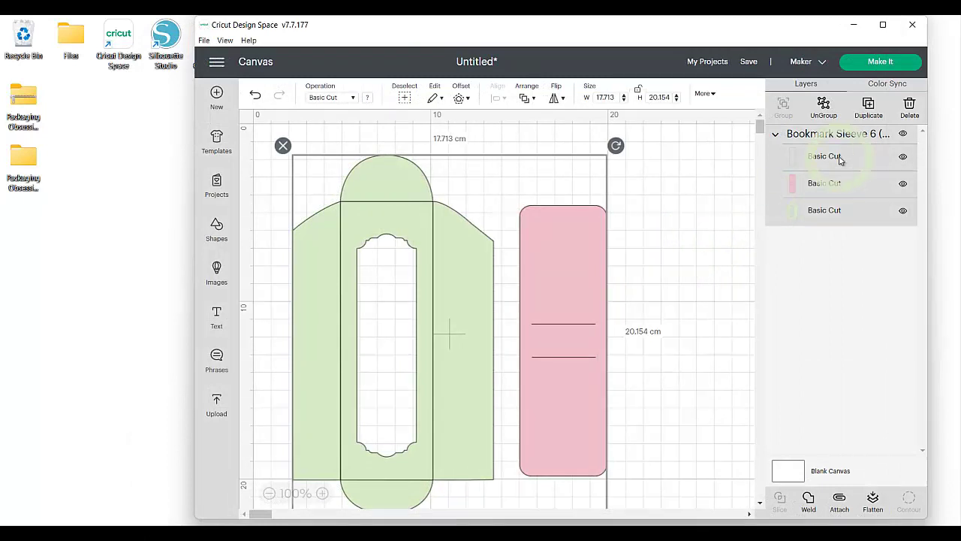
{"action": "left_click", "coordinate": [826, 184]}
{"action": "left_click", "coordinate": [825, 210]}
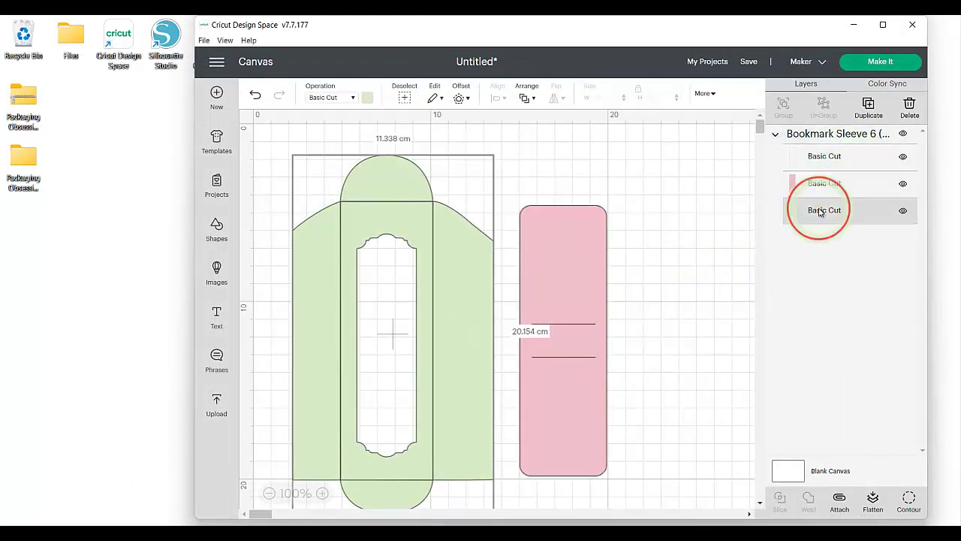
{"action": "left_click", "coordinate": [831, 182], "text": "shift"}
{"action": "left_click", "coordinate": [832, 154], "text": "shift"}
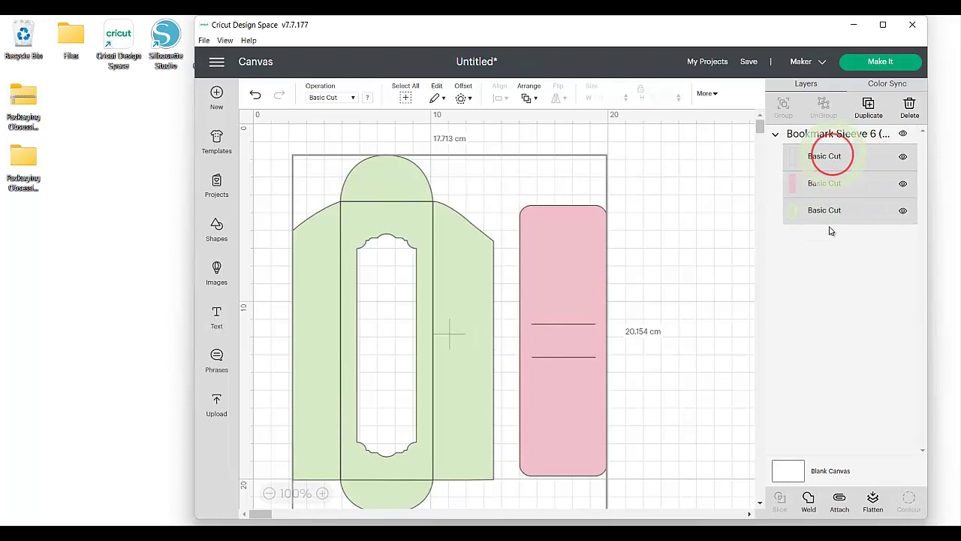
{"action": "left_click", "coordinate": [840, 499]}
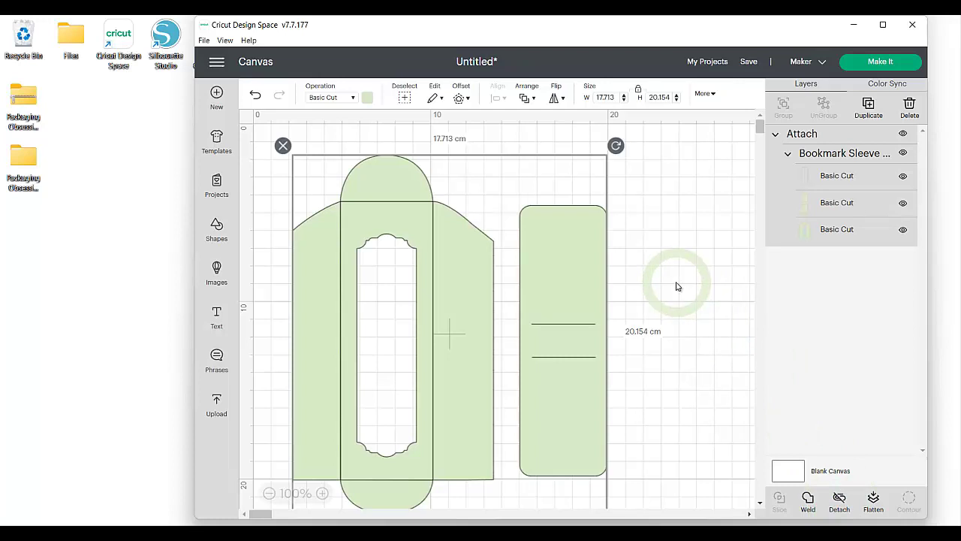
Move the rectangle layer to third position and select the top fold-line layer
{"action": "left_click", "coordinate": [835, 201]}
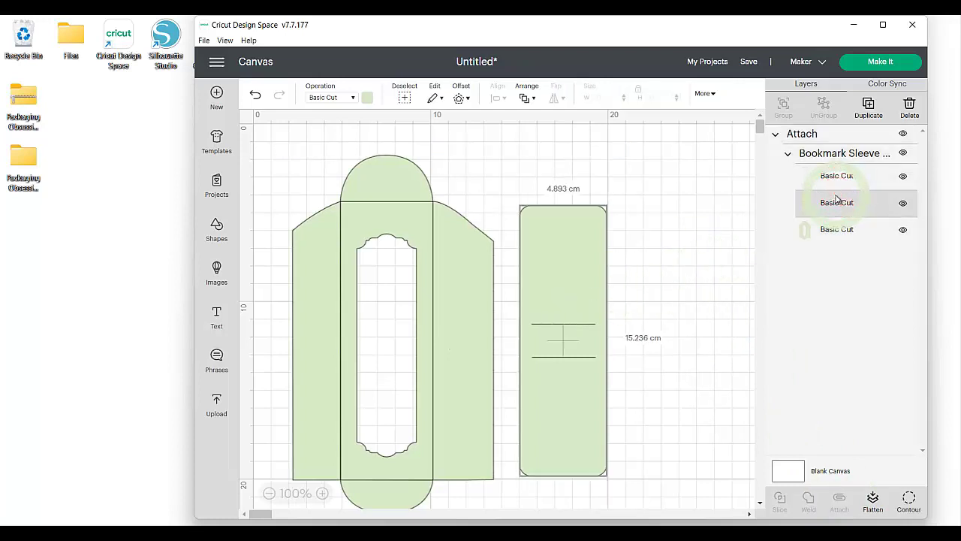
{"action": "left_click_drag", "start_coordinate": [836, 200], "coordinate": [837, 231]}
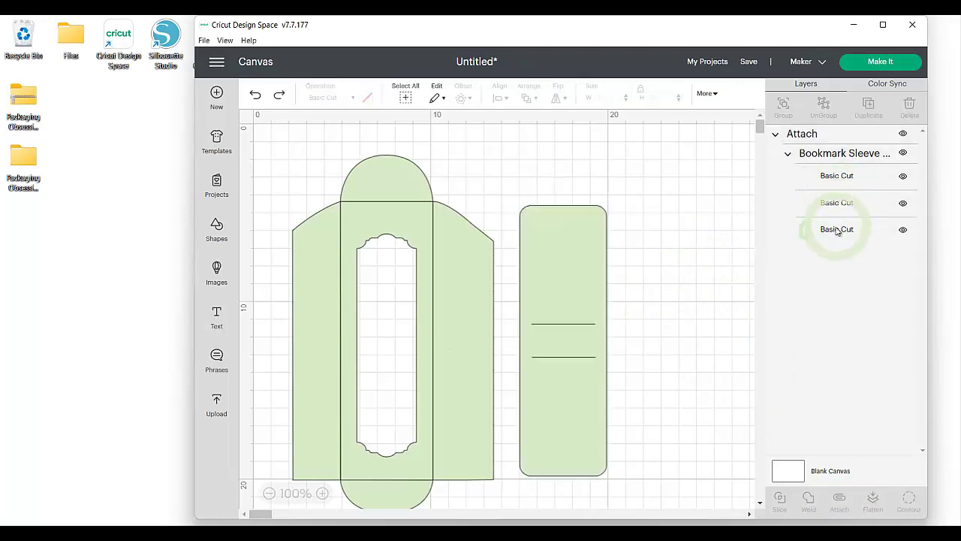
{"action": "left_click", "coordinate": [836, 230]}
{"action": "key", "text": "Delete"}
{"action": "key", "text": "ctrl+z"}
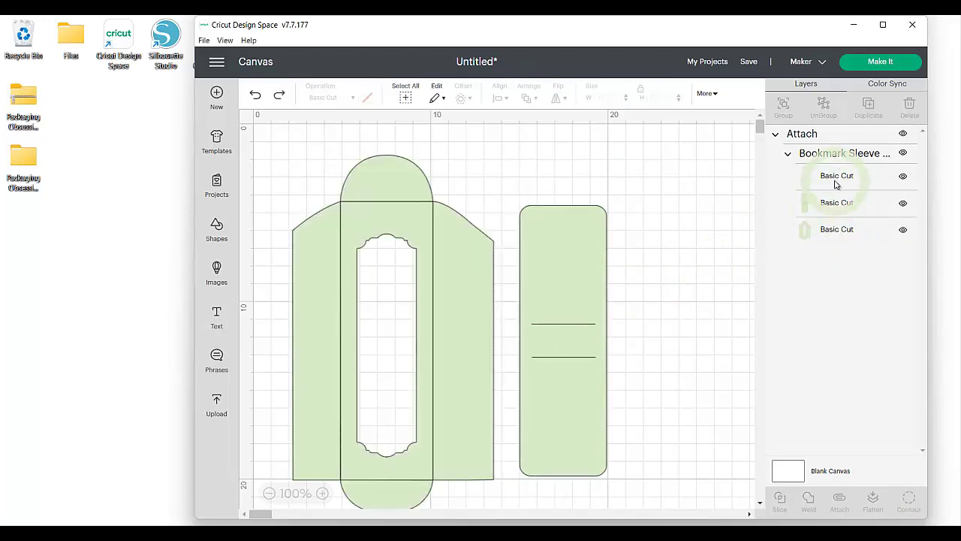
{"action": "left_click", "coordinate": [833, 176]}
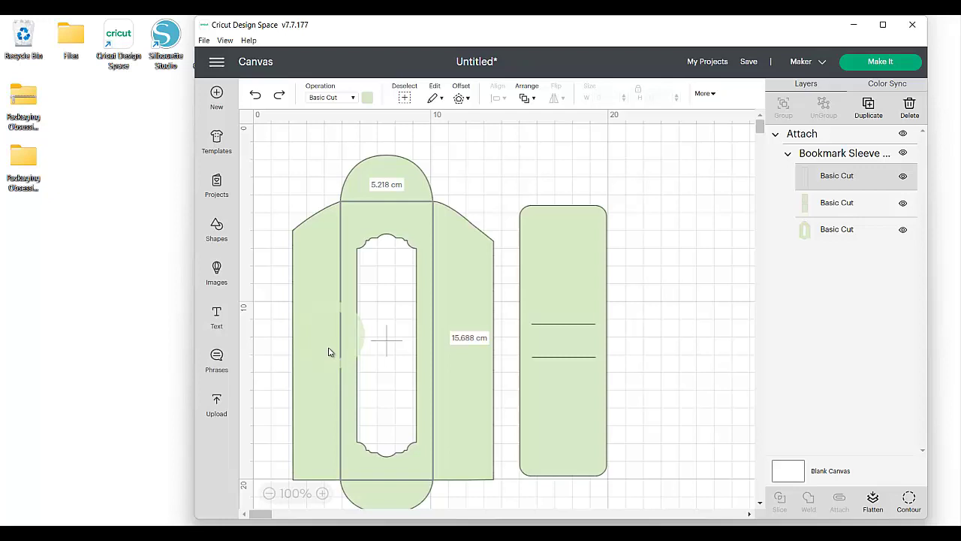
Change the fold-line layer's operation from Cut to Score
{"action": "left_click", "coordinate": [322, 98]}
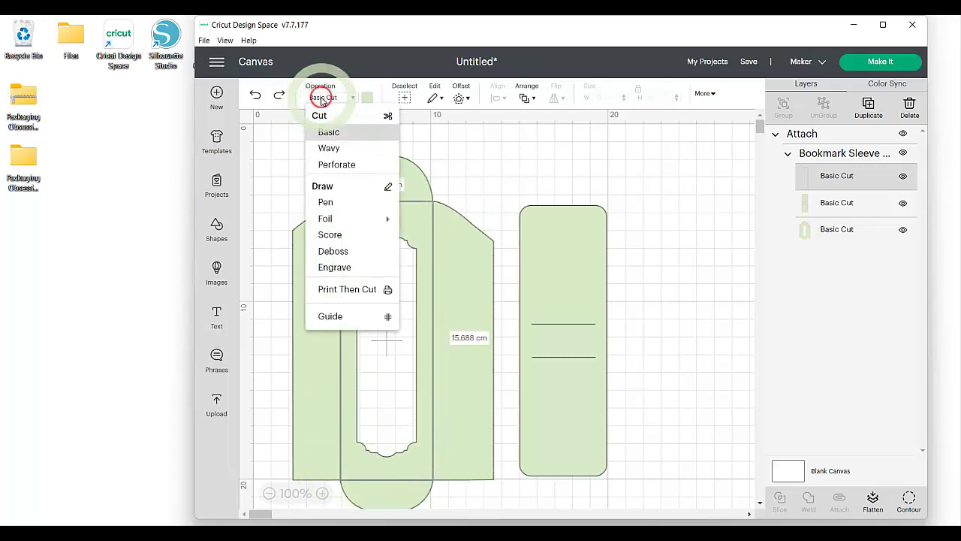
{"action": "left_click", "coordinate": [339, 238]}
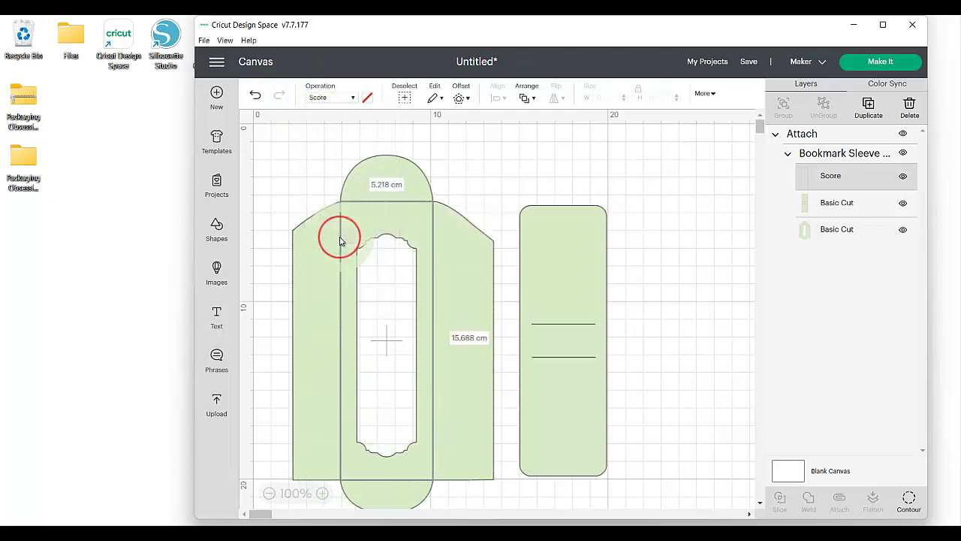
{"action": "left_click", "coordinate": [499, 191]}
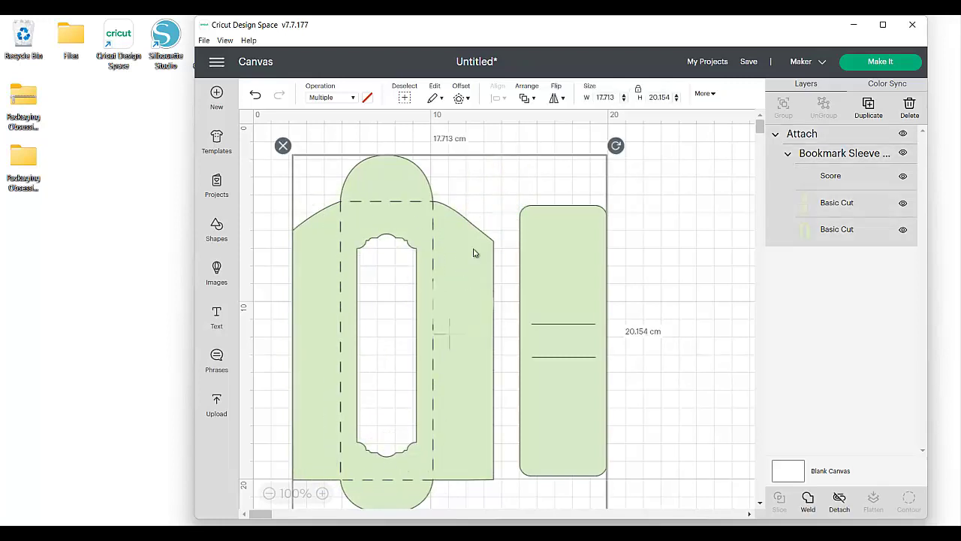
Attach both sleeve shapes and continue through Make It past the mat preview
{"action": "left_click", "coordinate": [535, 175]}
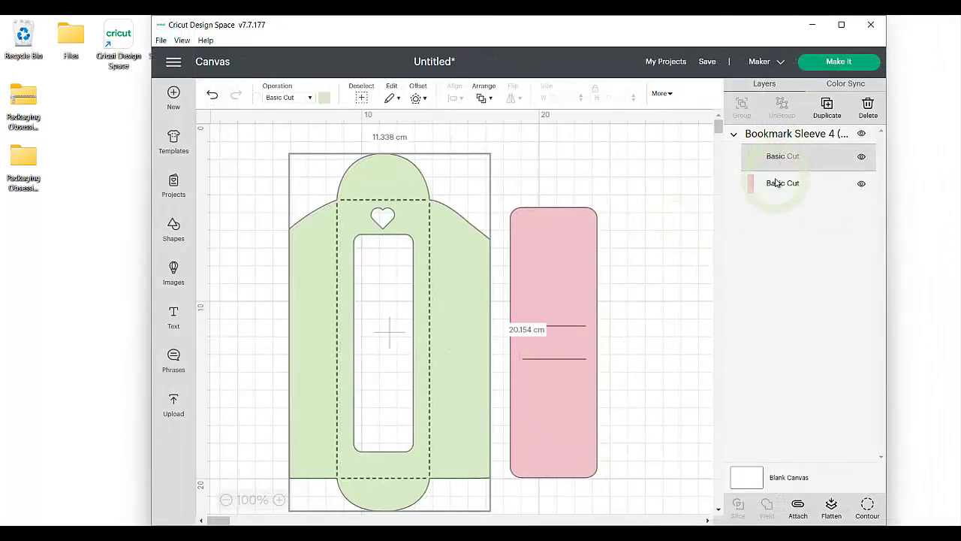
{"action": "left_click", "coordinate": [776, 182], "text": "shift"}
{"action": "left_click", "coordinate": [798, 507]}
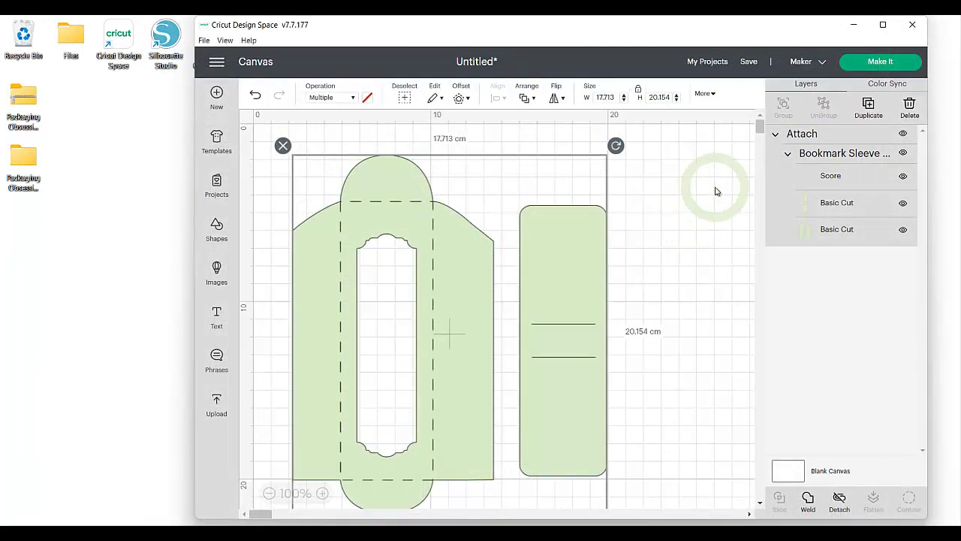
{"action": "left_click", "coordinate": [881, 64]}
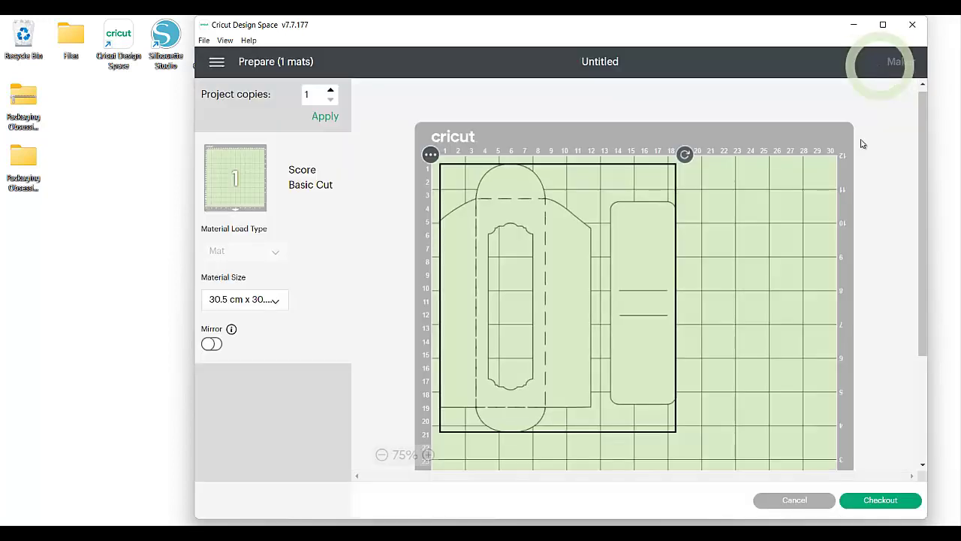
{"action": "left_click", "coordinate": [888, 501]}
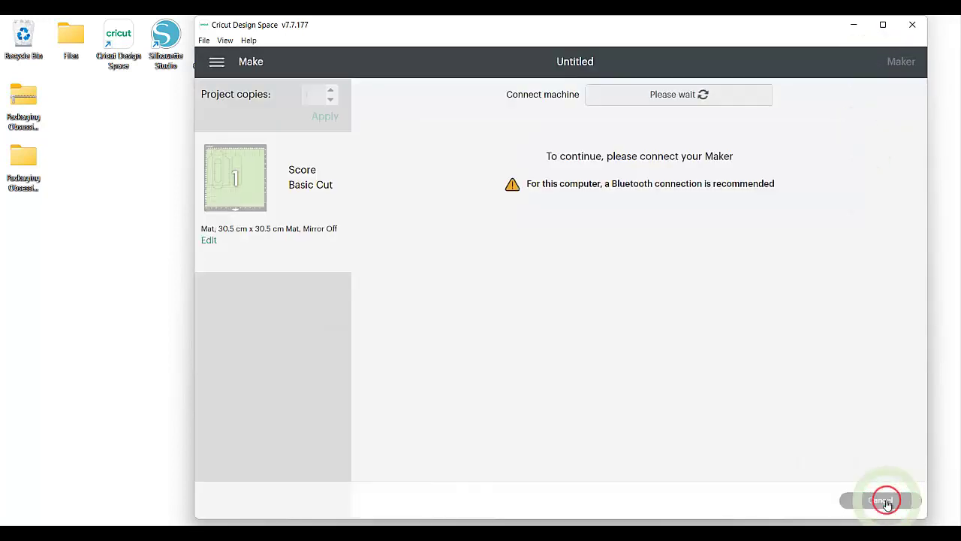
Choose Heavy Cardstock – 100 lb (270 gsm) from the favourites as the base material
{"action": "left_click", "coordinate": [556, 326]}
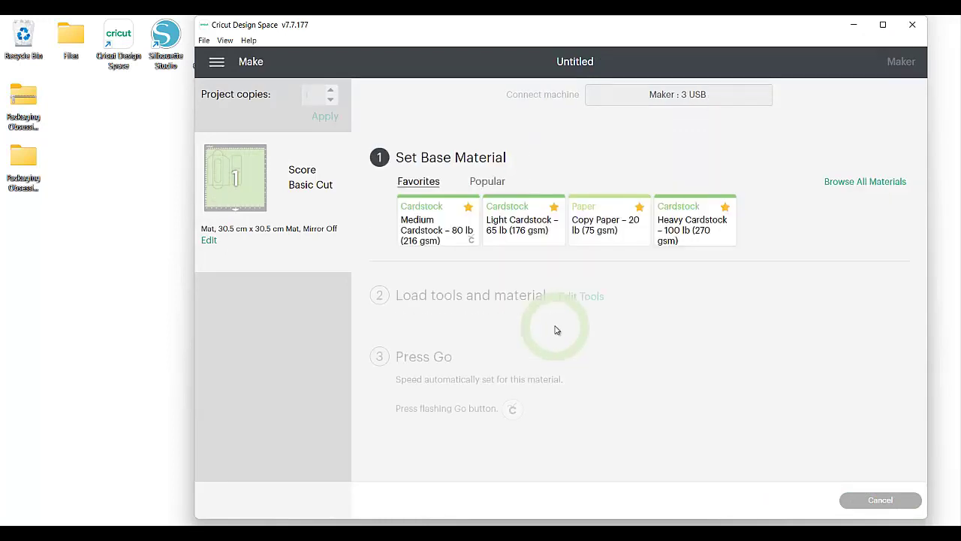
{"action": "left_click", "coordinate": [441, 239]}
{"action": "left_click", "coordinate": [703, 227]}
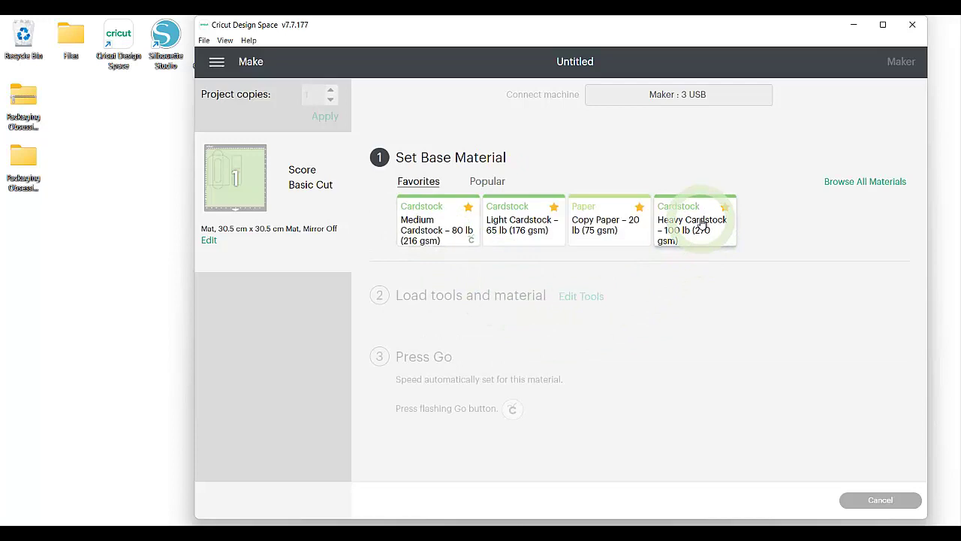
{"action": "left_click", "coordinate": [671, 304]}
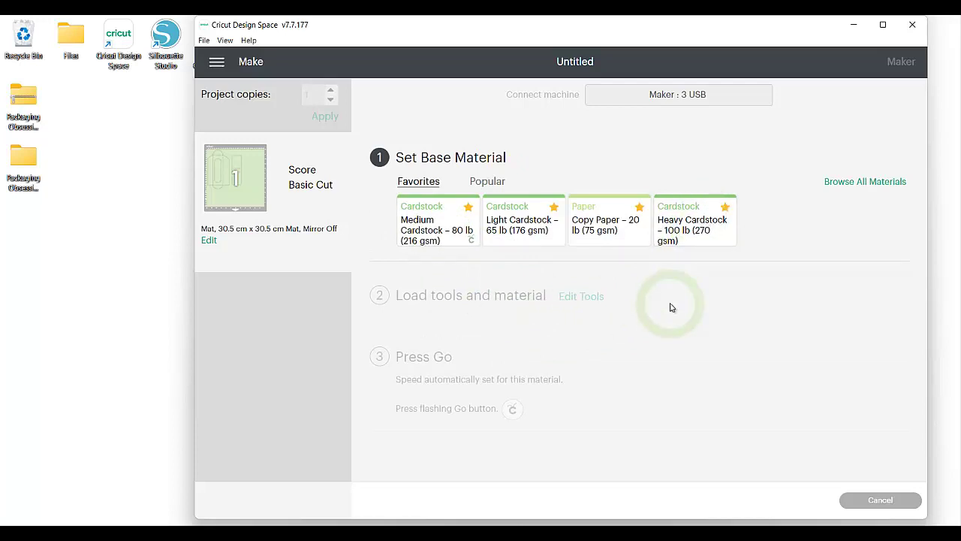
{"action": "left_click", "coordinate": [680, 238]}
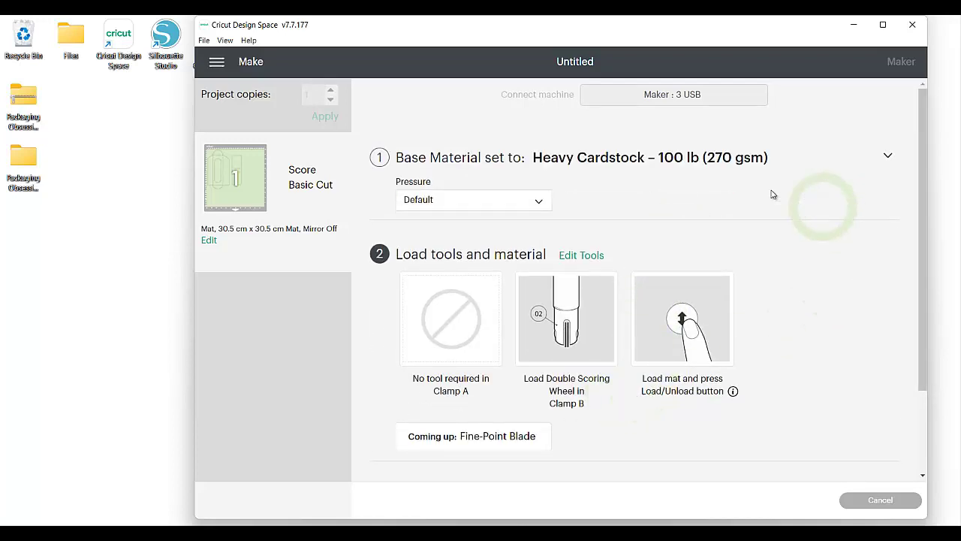
{"action": "left_click", "coordinate": [530, 200]}
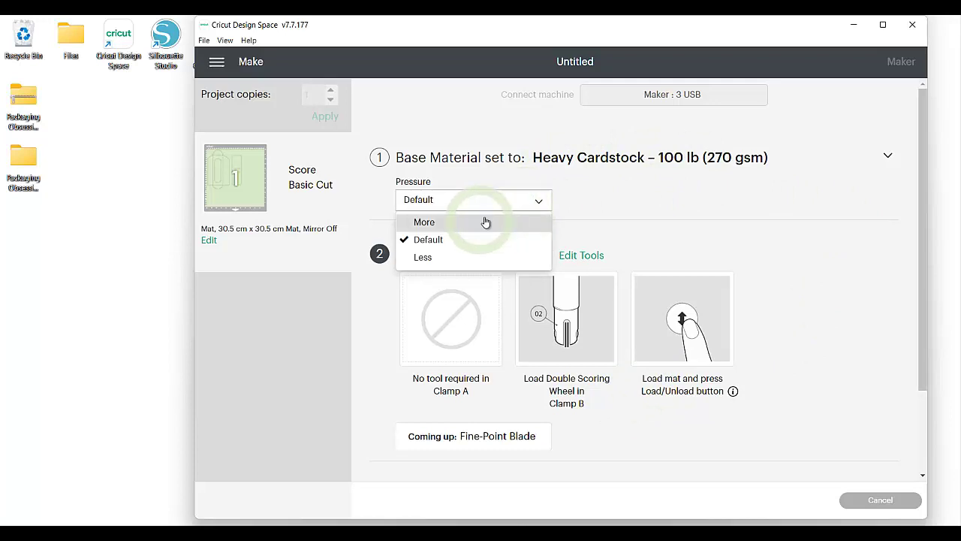
{"action": "left_click", "coordinate": [510, 200]}
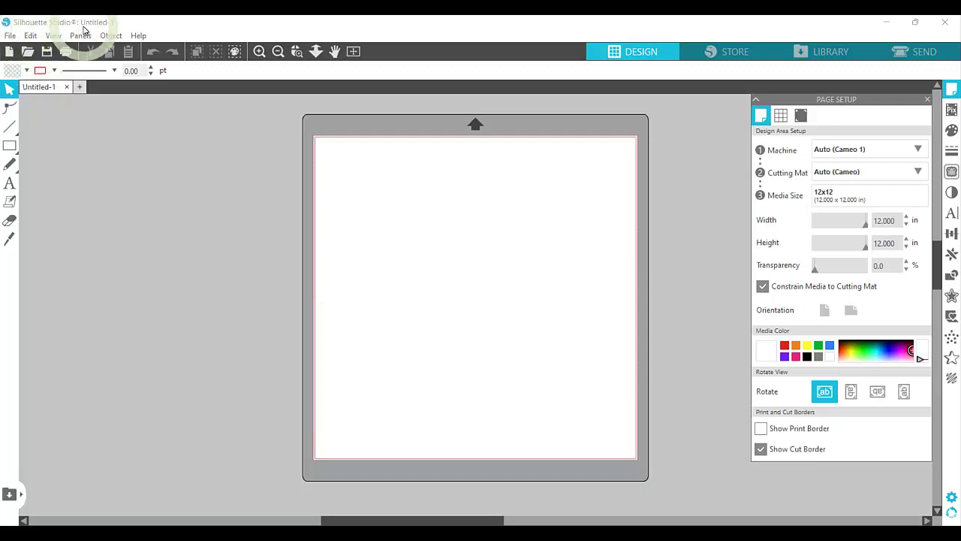
Open Bookmark Sleeve 3 (Rounded Window - Score).dxf from DXF Files > You have a scoring tool
{"action": "left_click", "coordinate": [27, 53]}
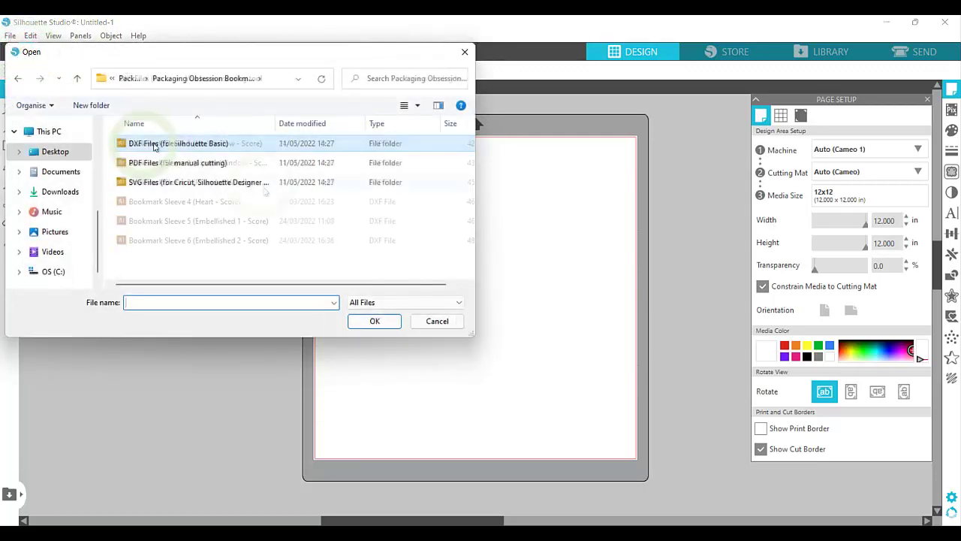
{"action": "double_click", "coordinate": [143, 144]}
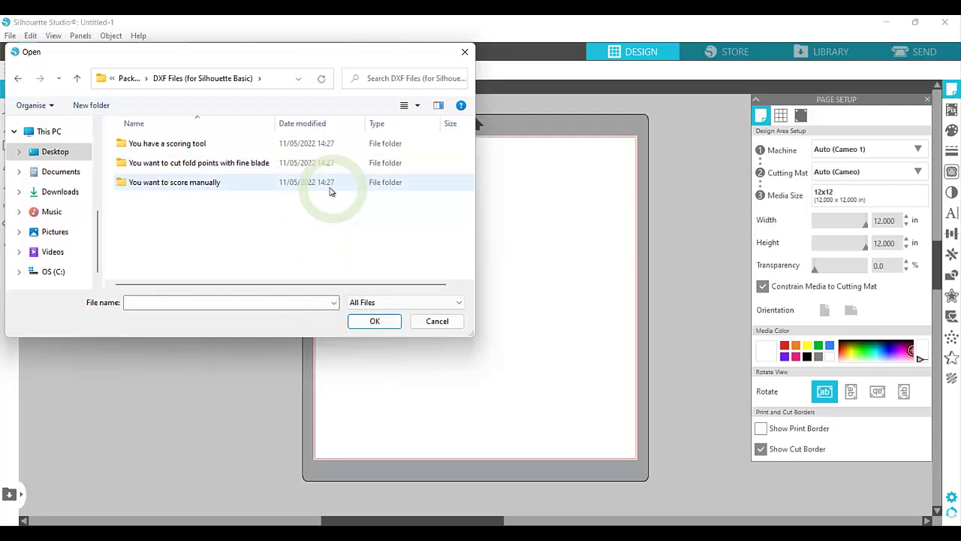
{"action": "double_click", "coordinate": [302, 150]}
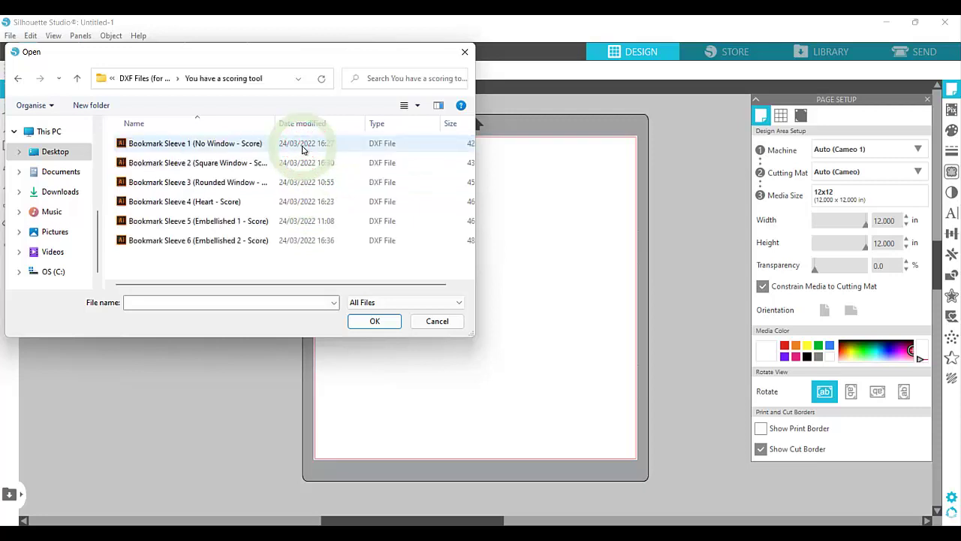
{"action": "double_click", "coordinate": [256, 184]}
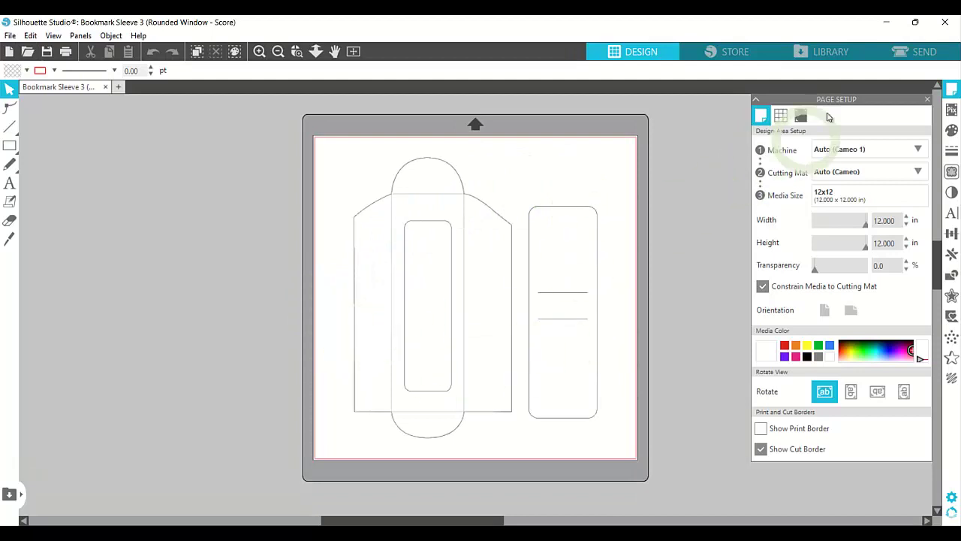
Show the Send panel's Line settings and select the teal colour row
{"action": "left_click", "coordinate": [901, 54]}
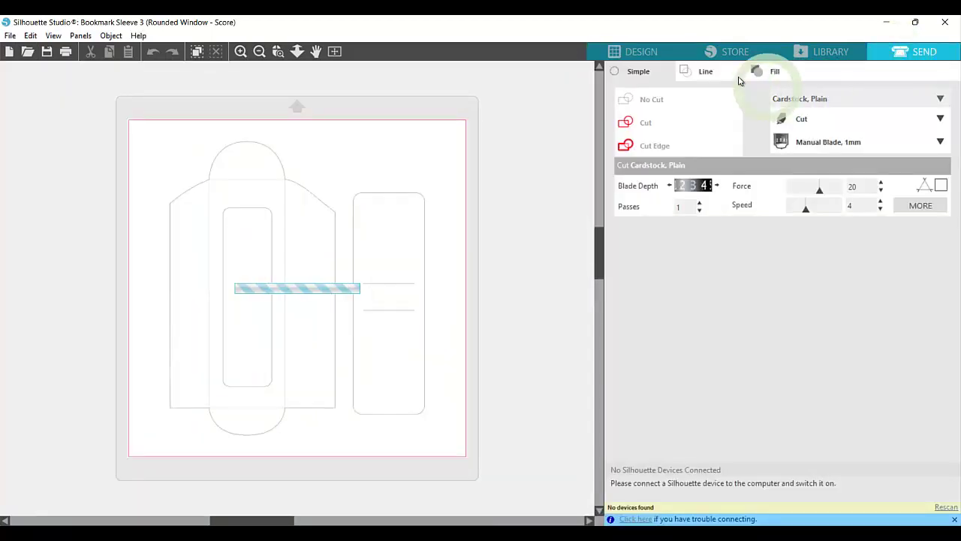
{"action": "left_click", "coordinate": [718, 78]}
{"action": "left_click", "coordinate": [687, 173]}
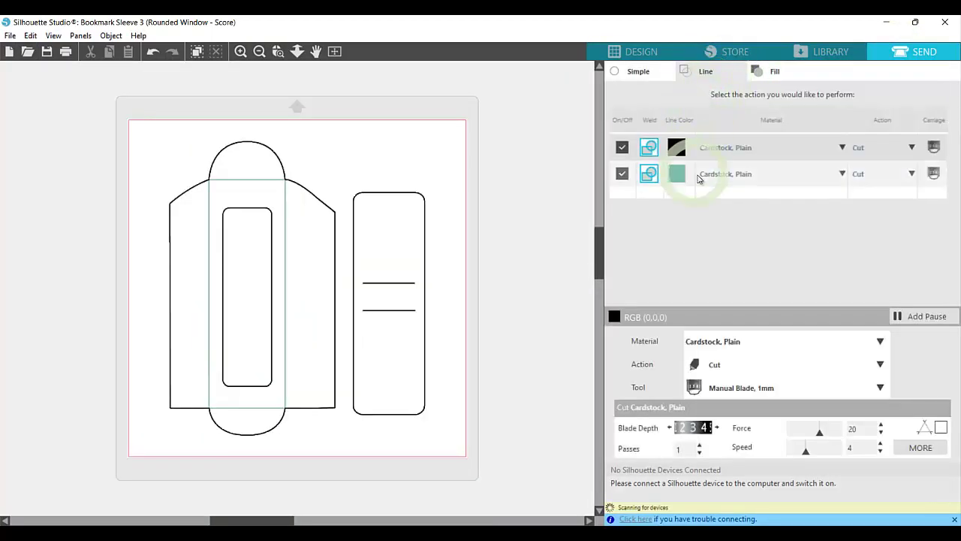
{"action": "left_click", "coordinate": [216, 317]}
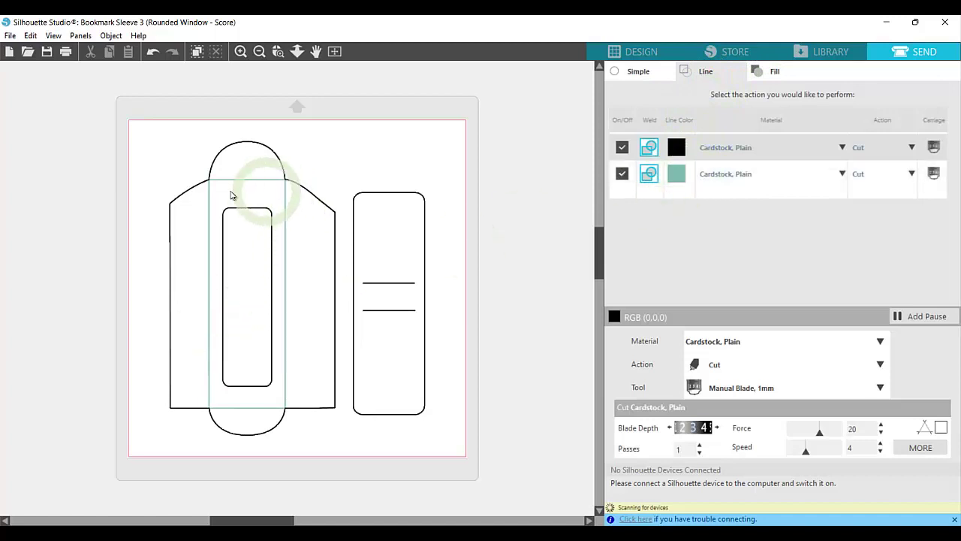
Set the teal lines' action to Score, then close Silhouette Studio without saving
{"action": "left_click", "coordinate": [868, 174]}
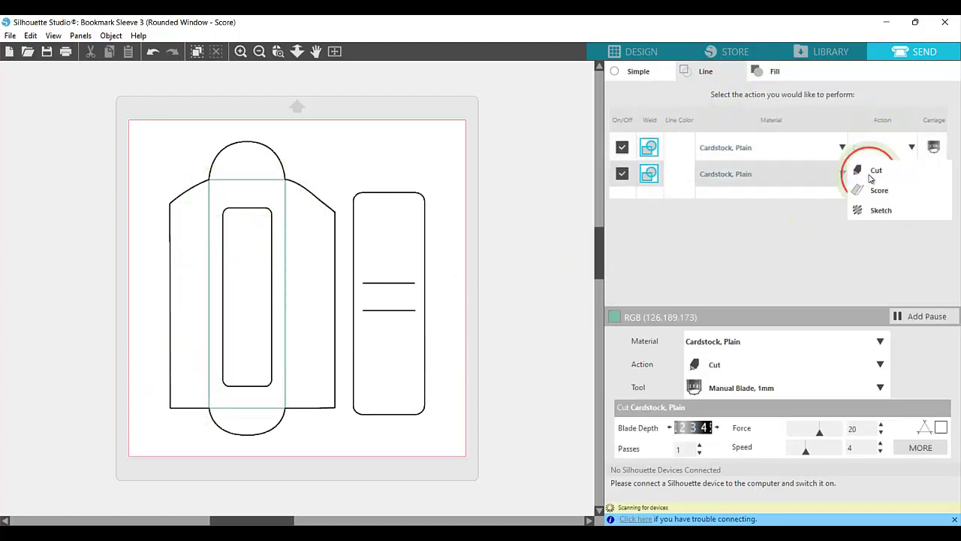
{"action": "left_click", "coordinate": [879, 190]}
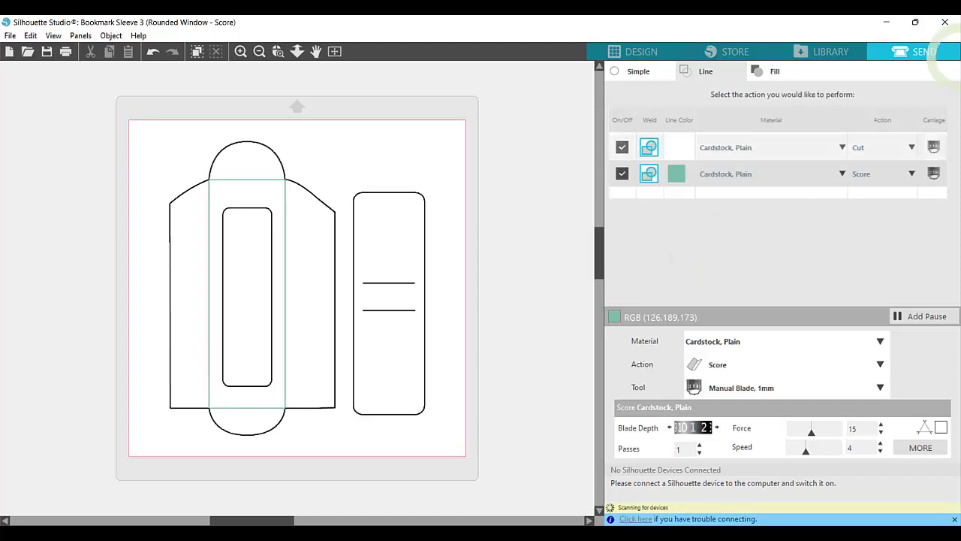
{"action": "left_click", "coordinate": [942, 22]}
{"action": "left_click", "coordinate": [573, 204]}
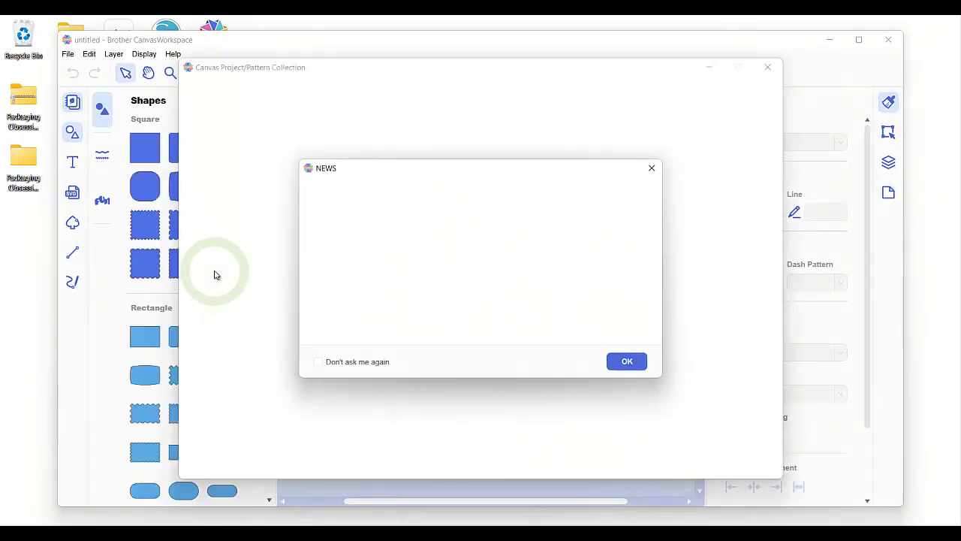
Dismiss the news and project collection and start importing from the computer
{"action": "left_click", "coordinate": [631, 359]}
{"action": "left_click", "coordinate": [768, 67]}
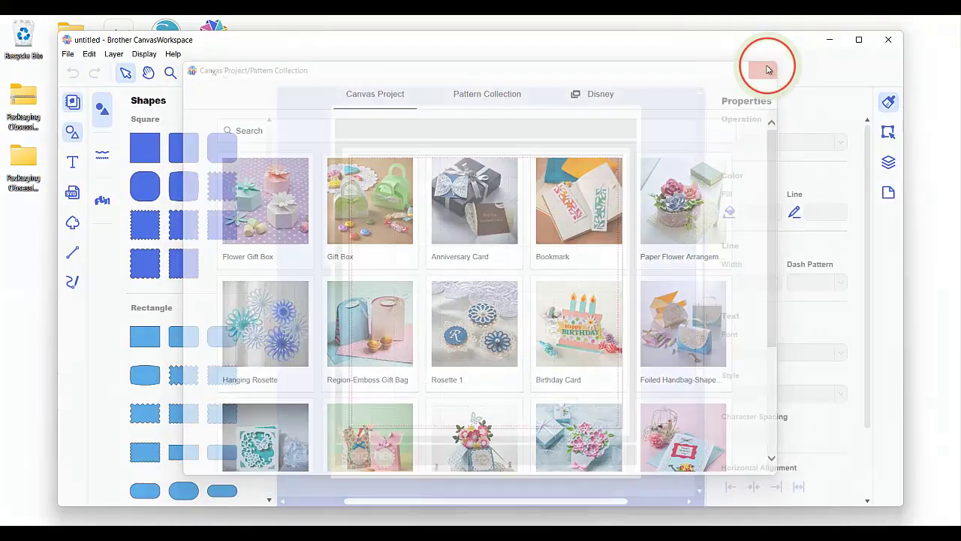
{"action": "left_click", "coordinate": [75, 58]}
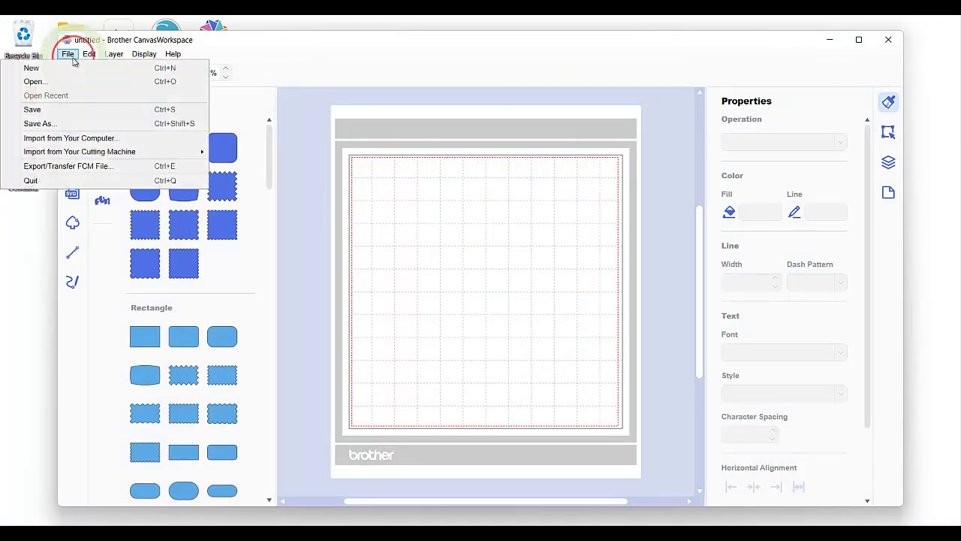
{"action": "left_click", "coordinate": [76, 140]}
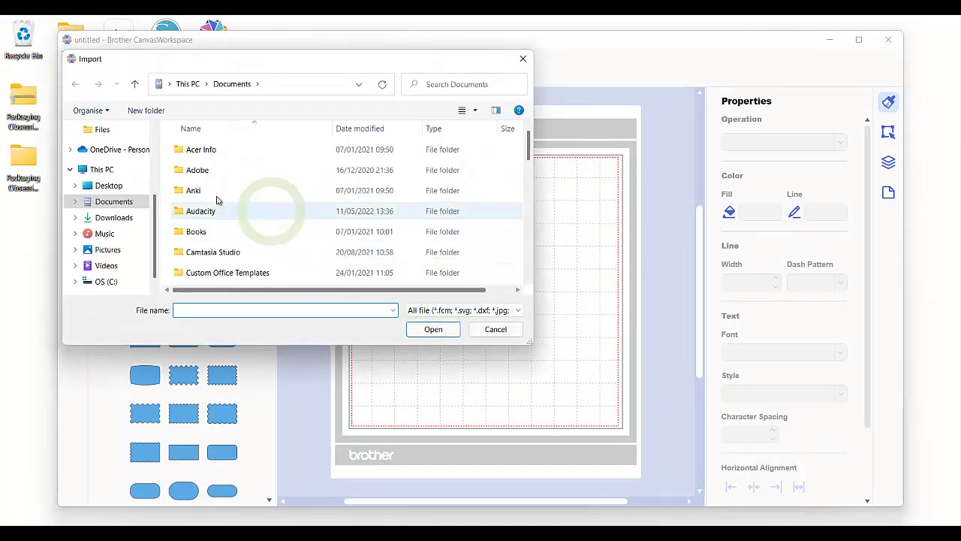
Browse from the Desktop into the bookmark envelope folder's SVG Files folder
{"action": "left_click", "coordinate": [117, 188]}
{"action": "double_click", "coordinate": [274, 169]}
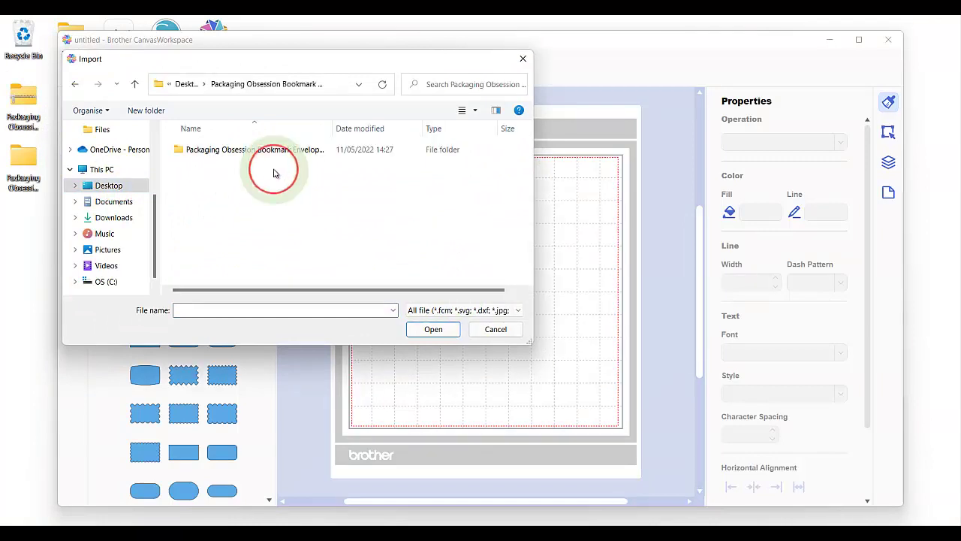
{"action": "left_click", "coordinate": [257, 150]}
{"action": "double_click", "coordinate": [257, 152]}
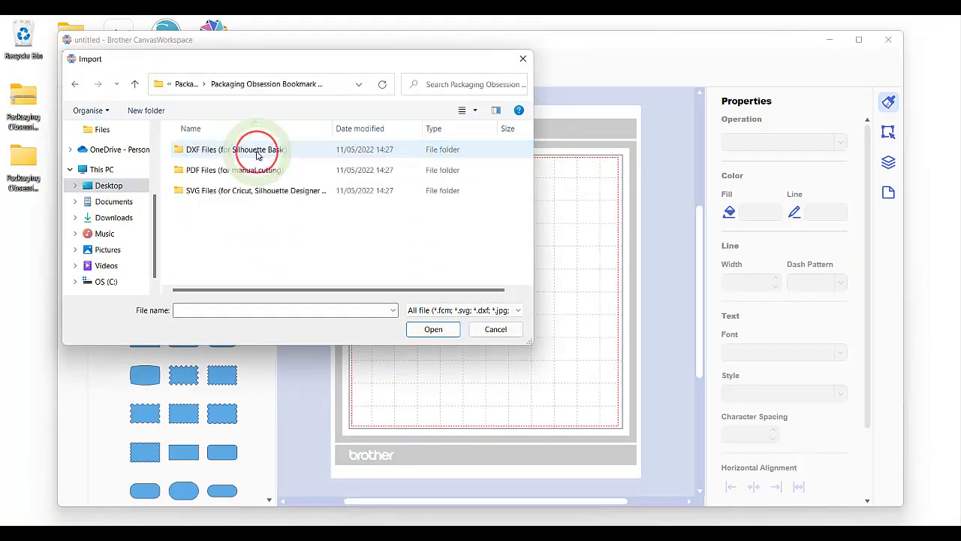
{"action": "left_click", "coordinate": [231, 190]}
{"action": "left_click", "coordinate": [327, 150]}
{"action": "left_click", "coordinate": [300, 191]}
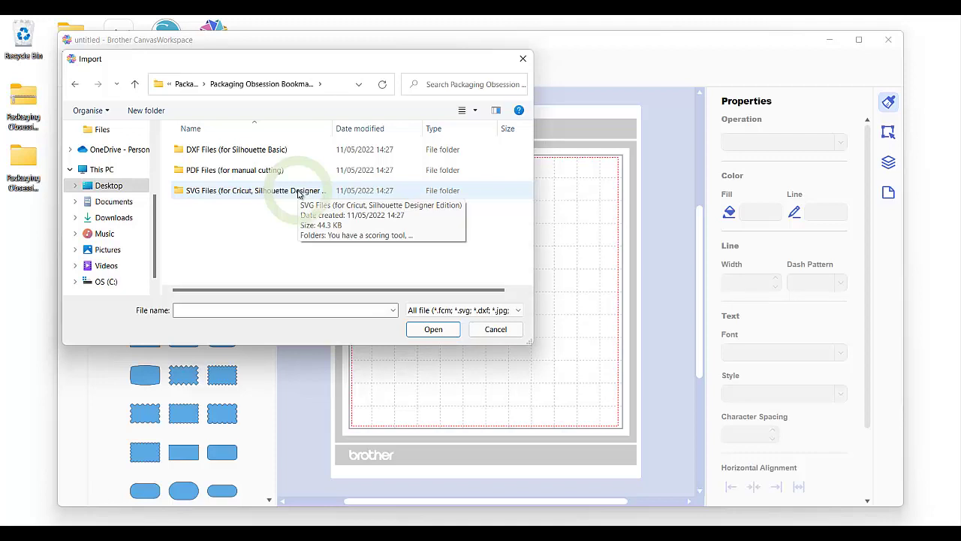
{"action": "double_click", "coordinate": [299, 193]}
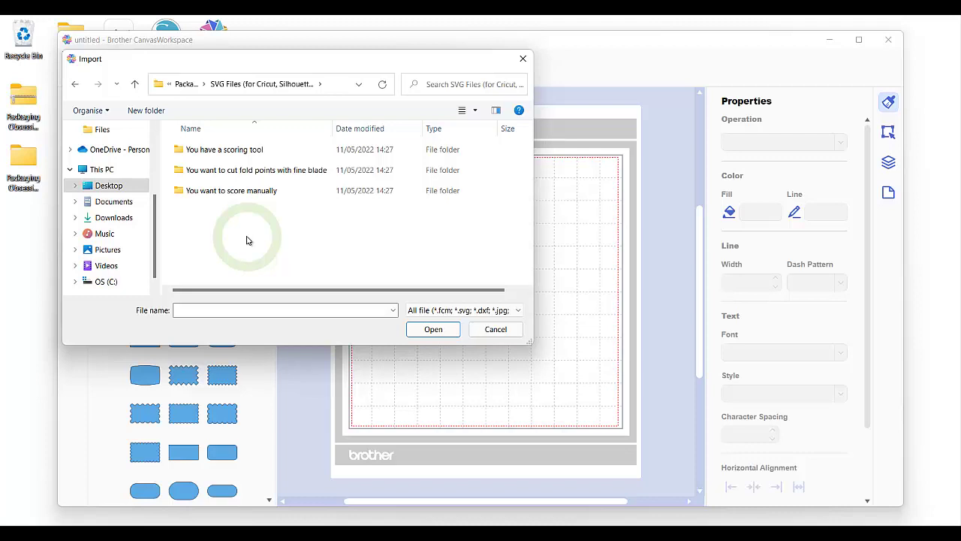
Import Bookmark Sleeve 3 (Rounded Window - Cut) from the fine-blade fold-cut folder
{"action": "double_click", "coordinate": [276, 172]}
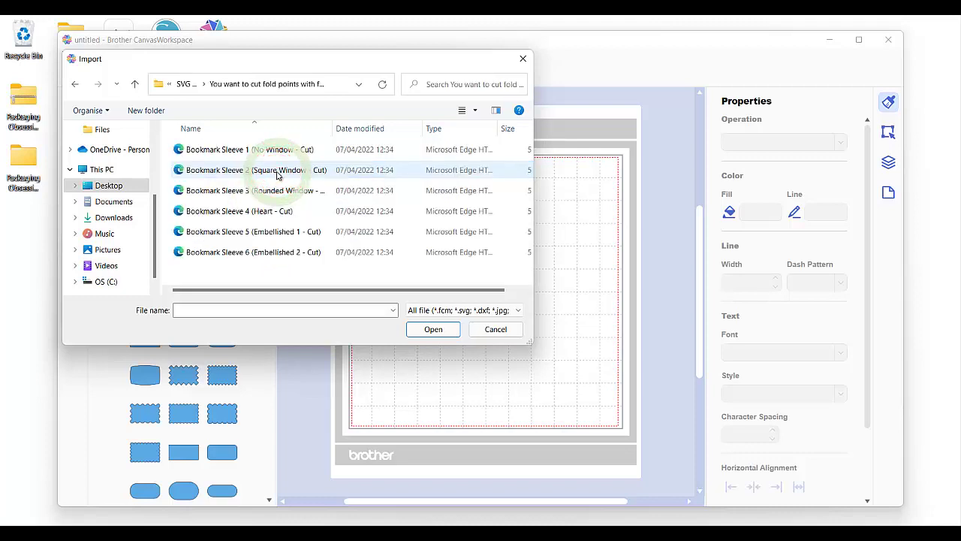
{"action": "left_click", "coordinate": [276, 191]}
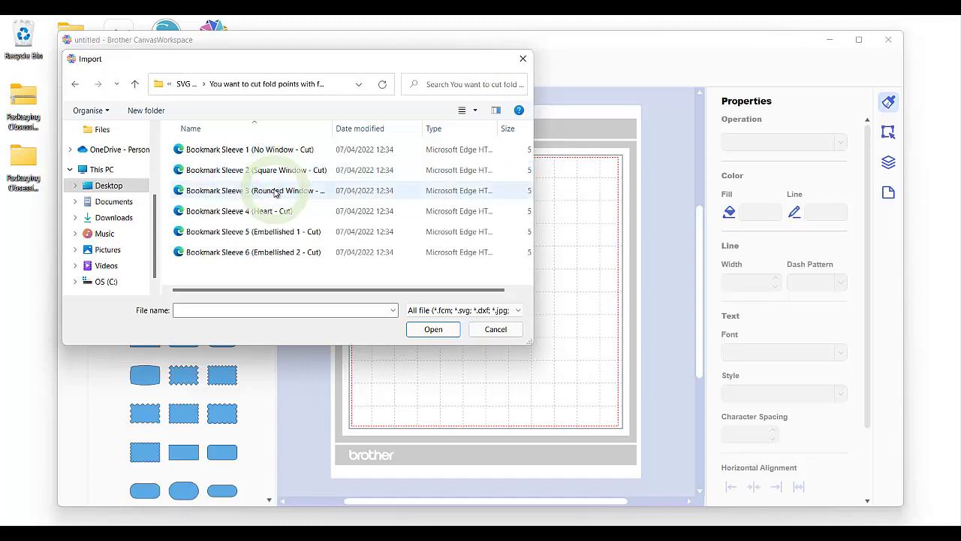
{"action": "double_click", "coordinate": [276, 191]}
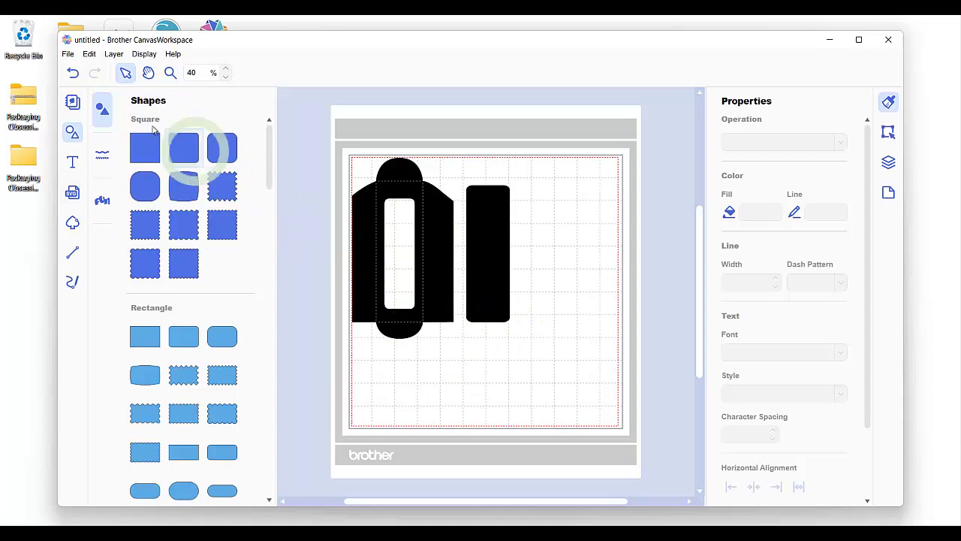
Bring up the Export/Transfer FCM File dialog from the File menu in CanvasWorkspace
{"action": "left_click", "coordinate": [72, 56]}
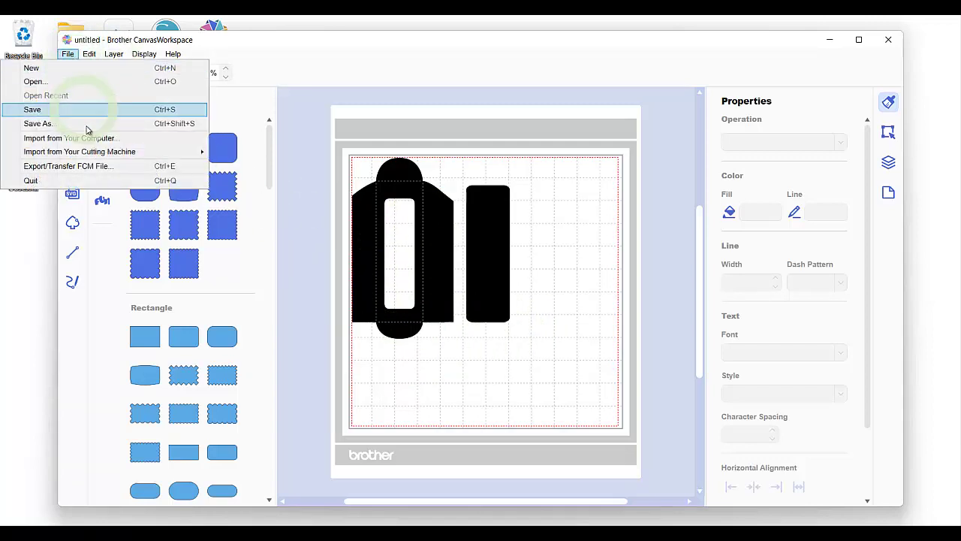
{"action": "left_click", "coordinate": [94, 167]}
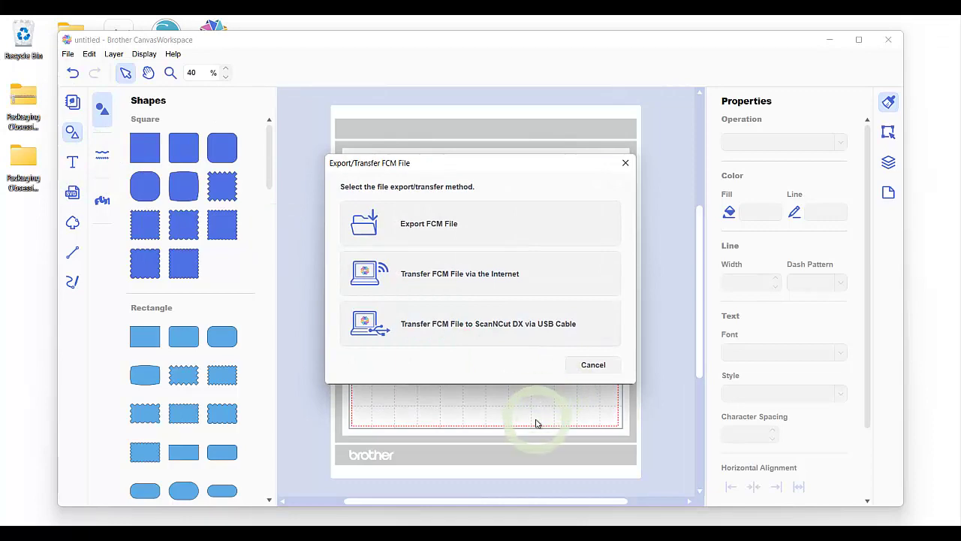